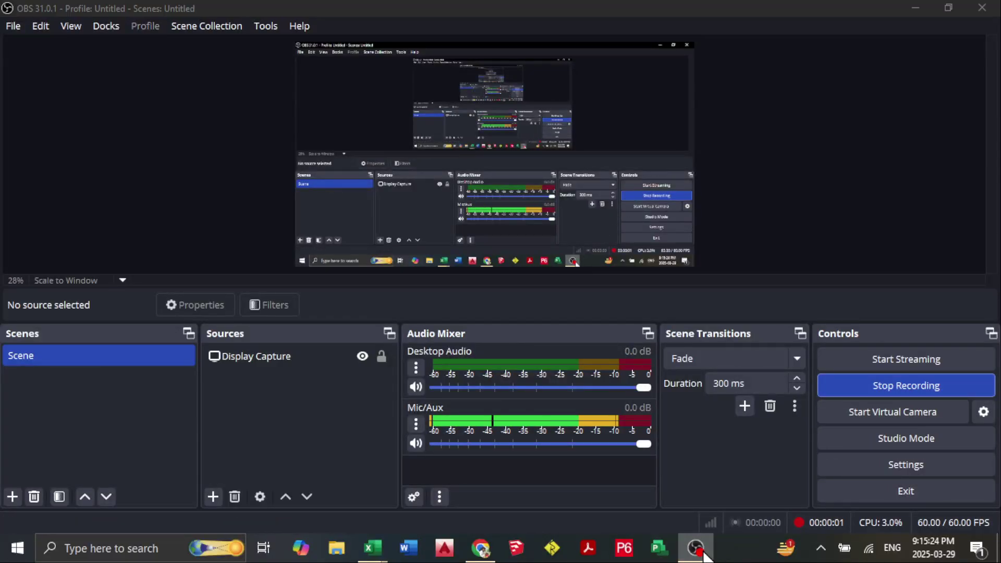
Minimize OBS and focus the Excel Automatic Calculator sheet showing the 10 m3 mix quantities
left_click(701, 553)
left_click(676, 390)
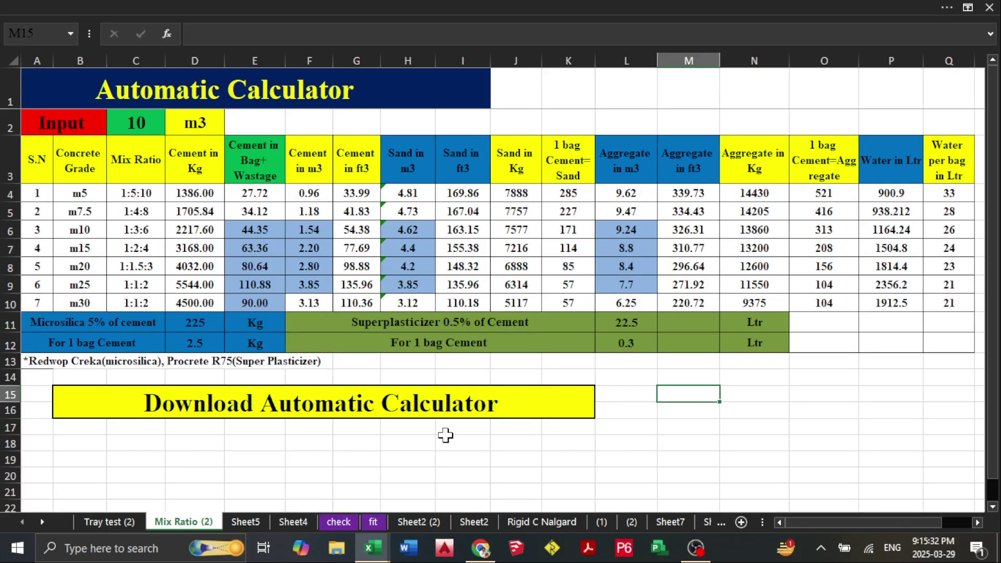
left_click(519, 443)
left_click(410, 441)
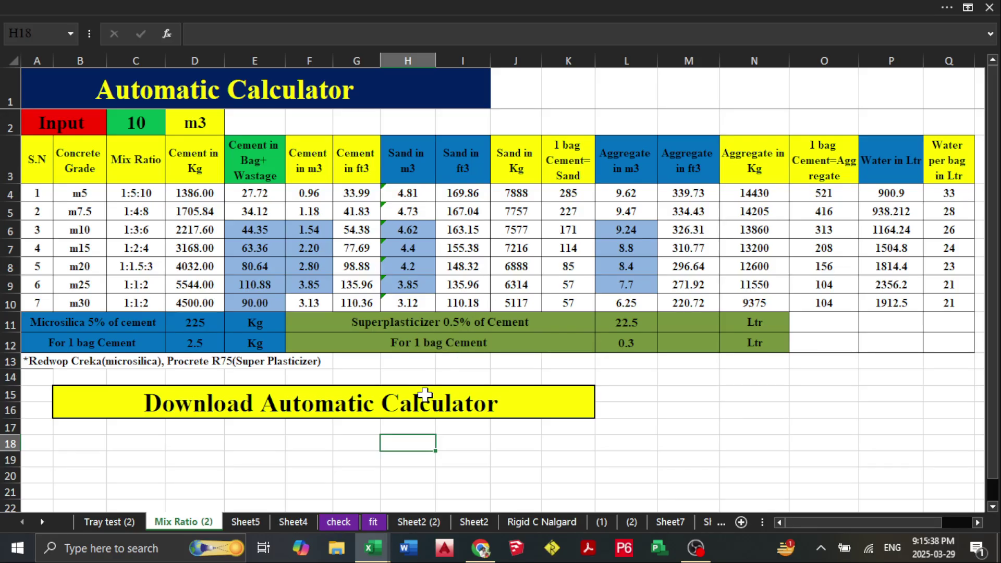
left_click(398, 372)
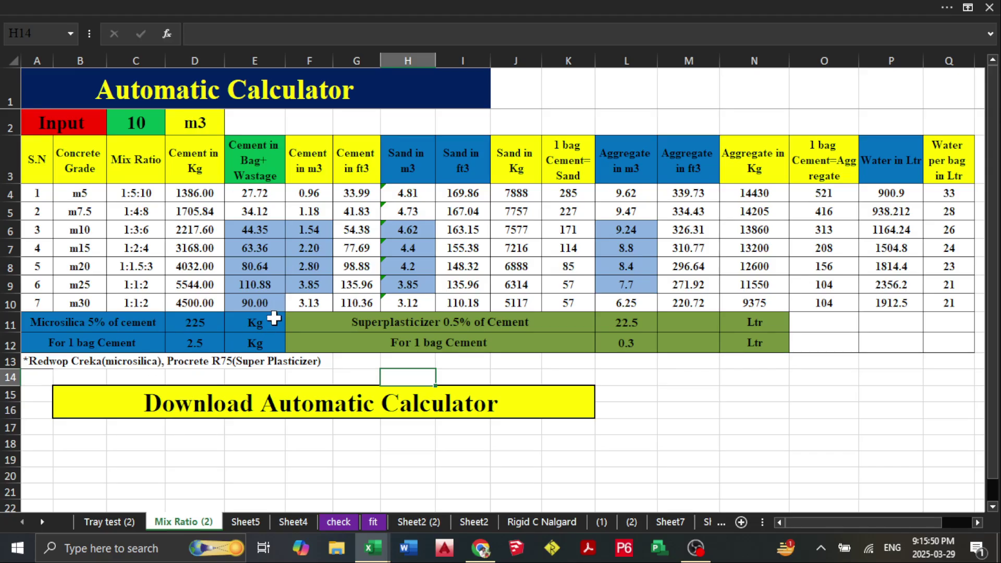
left_click(94, 160)
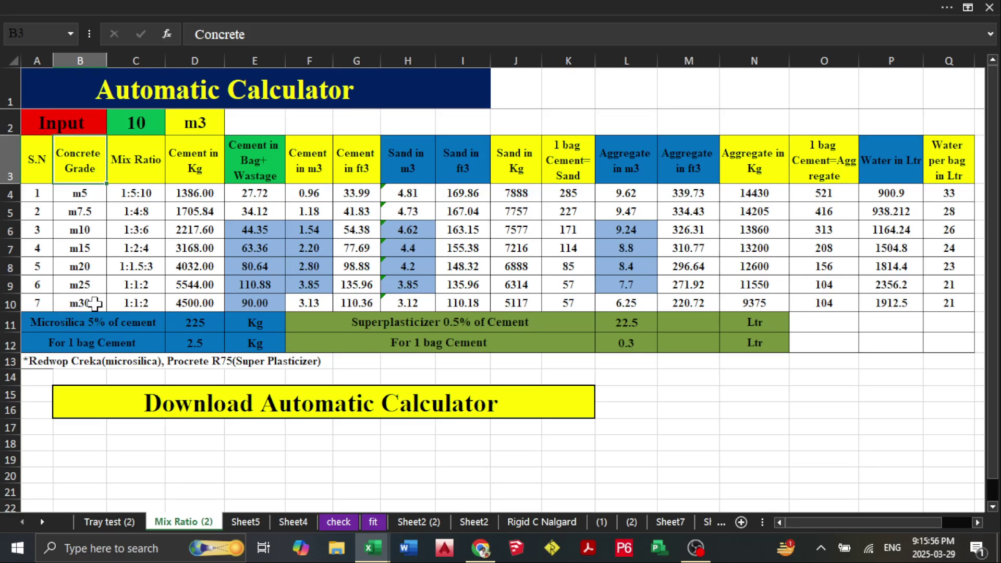
left_click(158, 162)
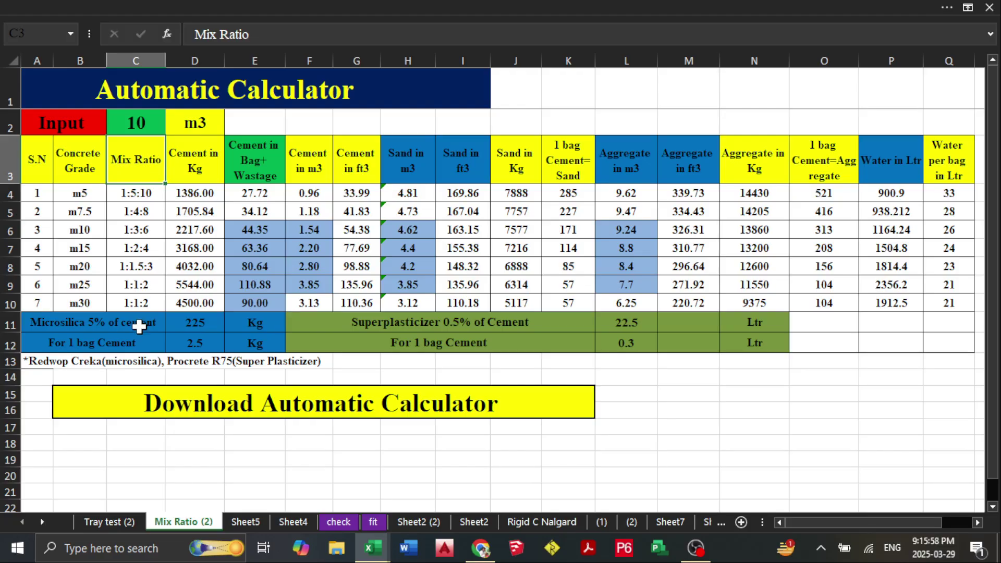
left_click(211, 168)
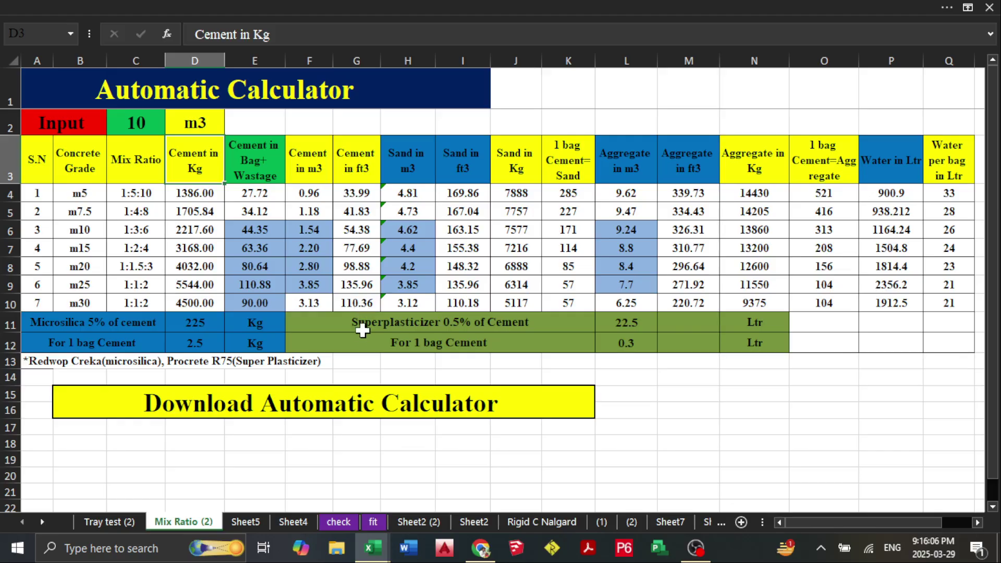
Change input cell C2 to 15 m3 so m5 cement recalculates to 2079.00 kg
left_click(152, 122)
type("15")
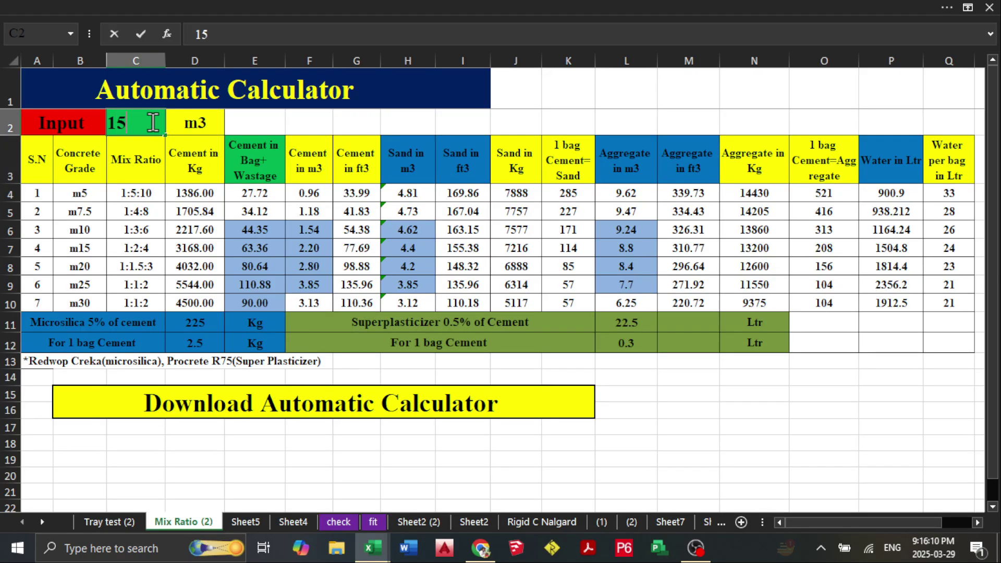
key("Return")
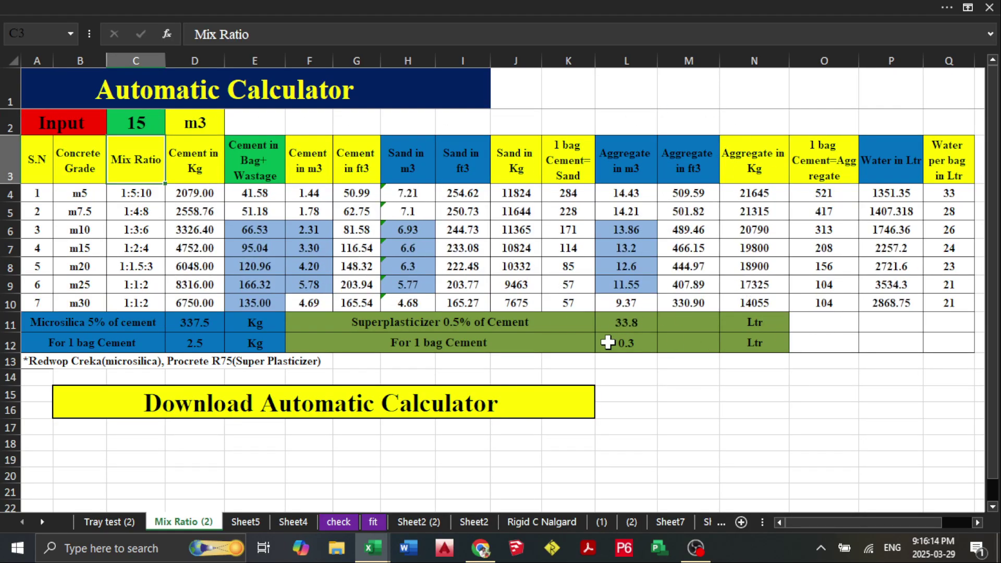
left_click(459, 477)
left_click(407, 450)
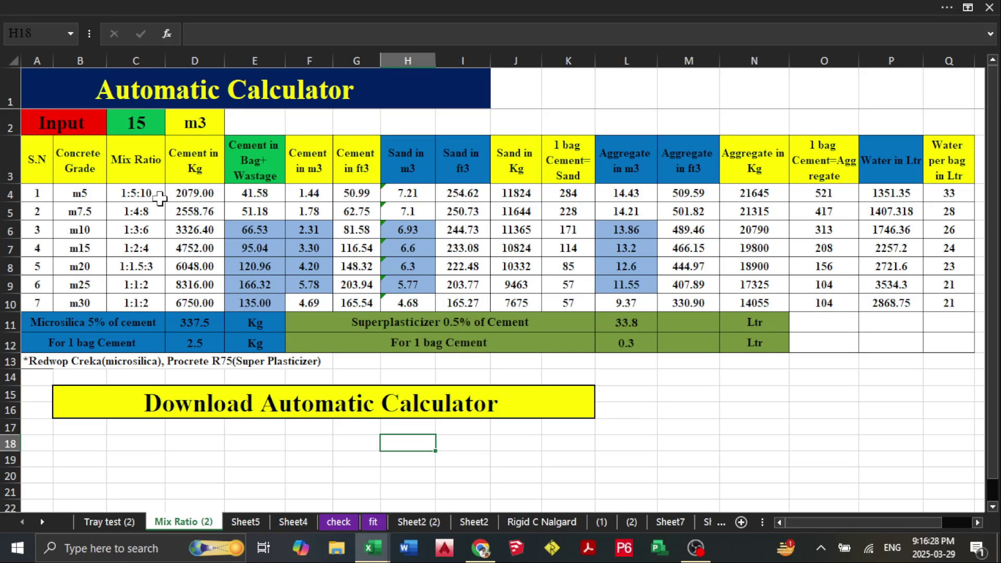
left_click(209, 191)
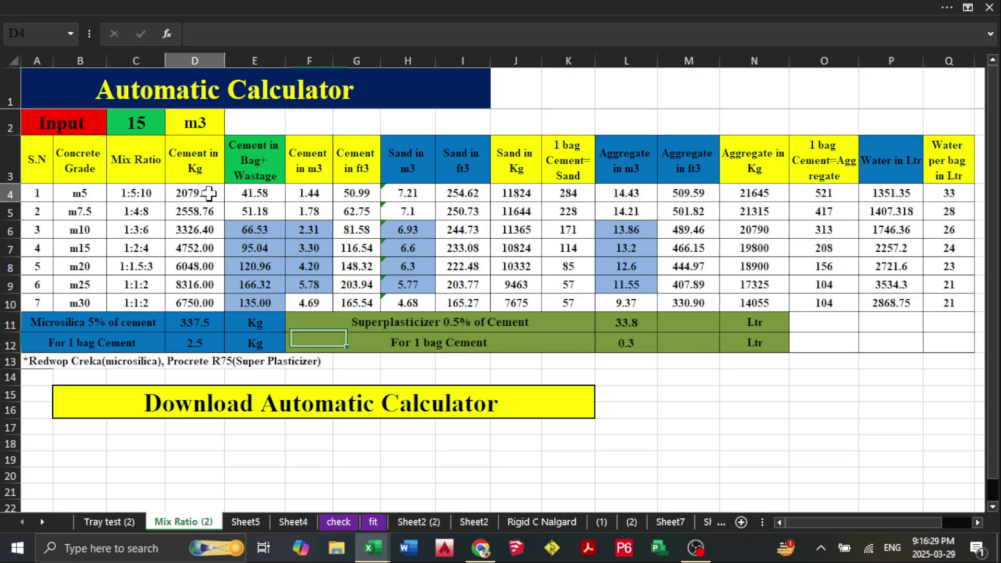
left_click(268, 193)
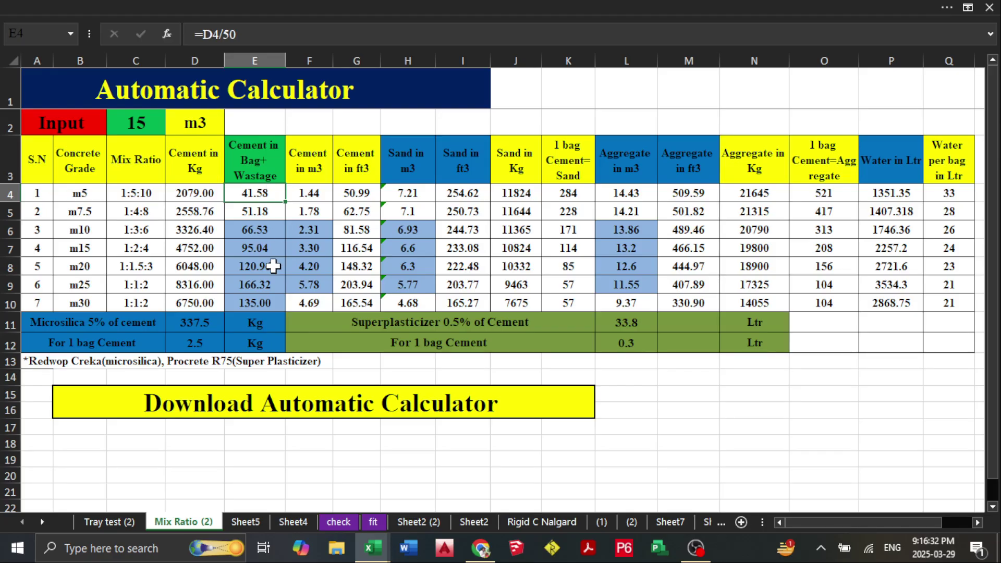
left_click(321, 190)
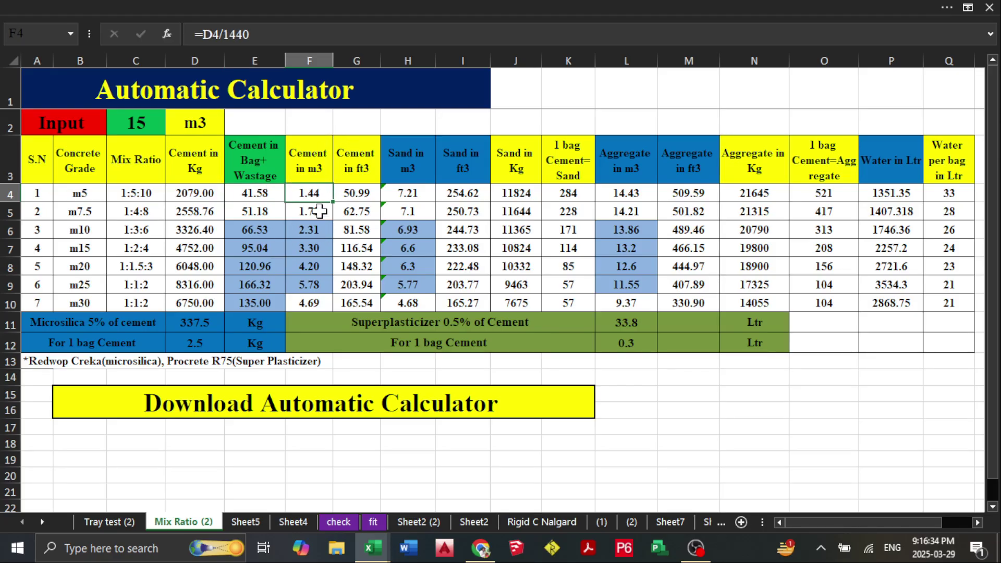
left_click(370, 193)
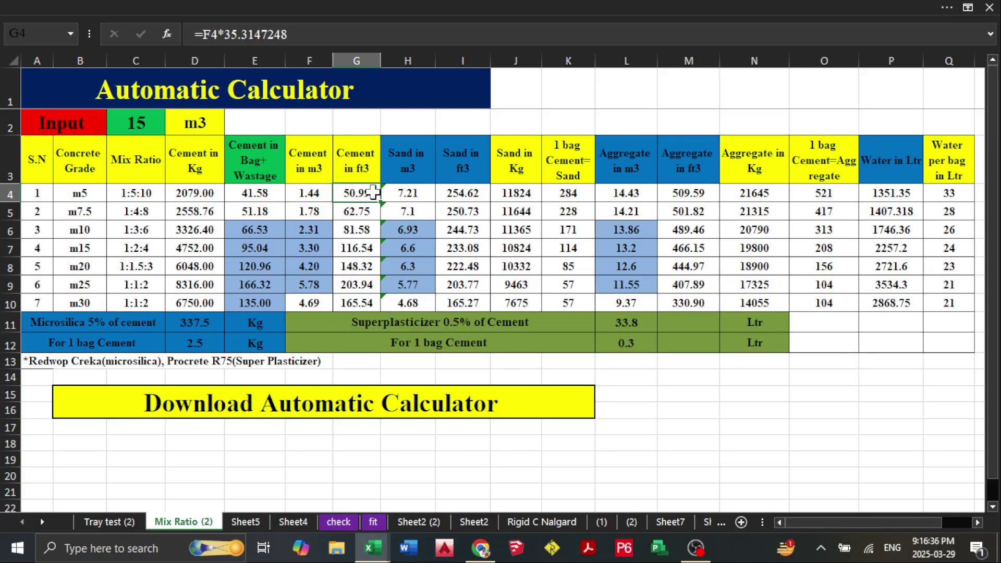
left_click(415, 193)
left_click(416, 158)
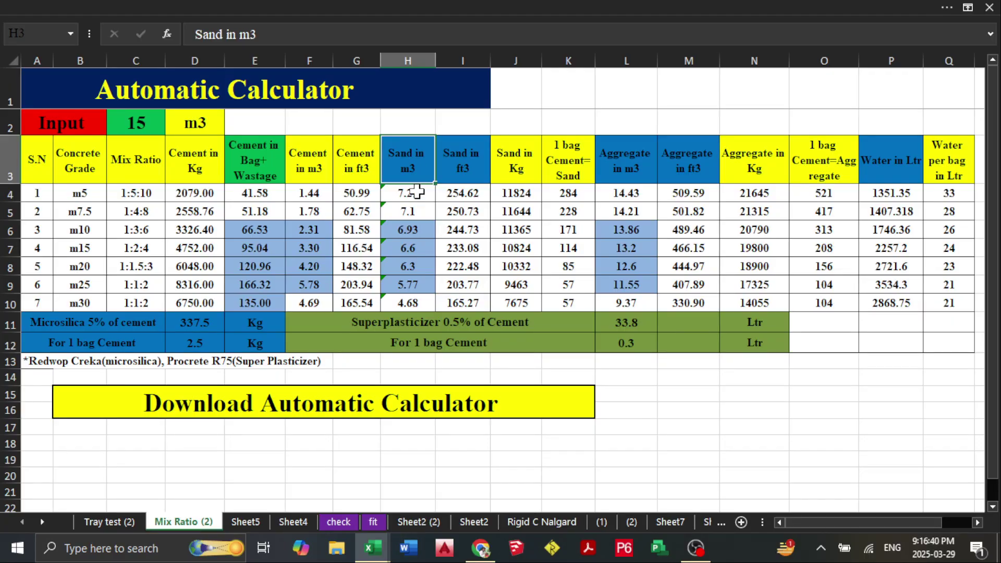
left_click(414, 195)
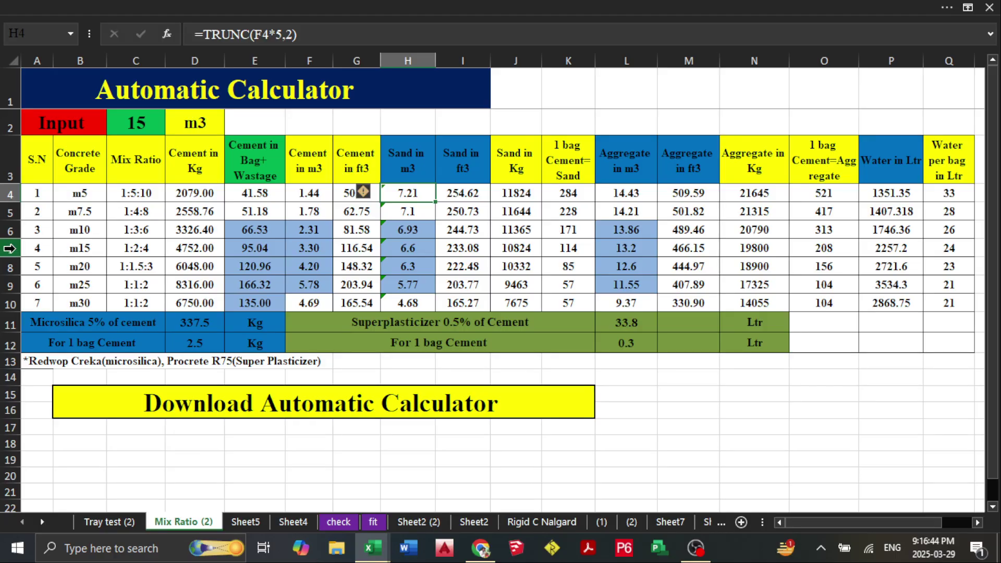
left_click(11, 248)
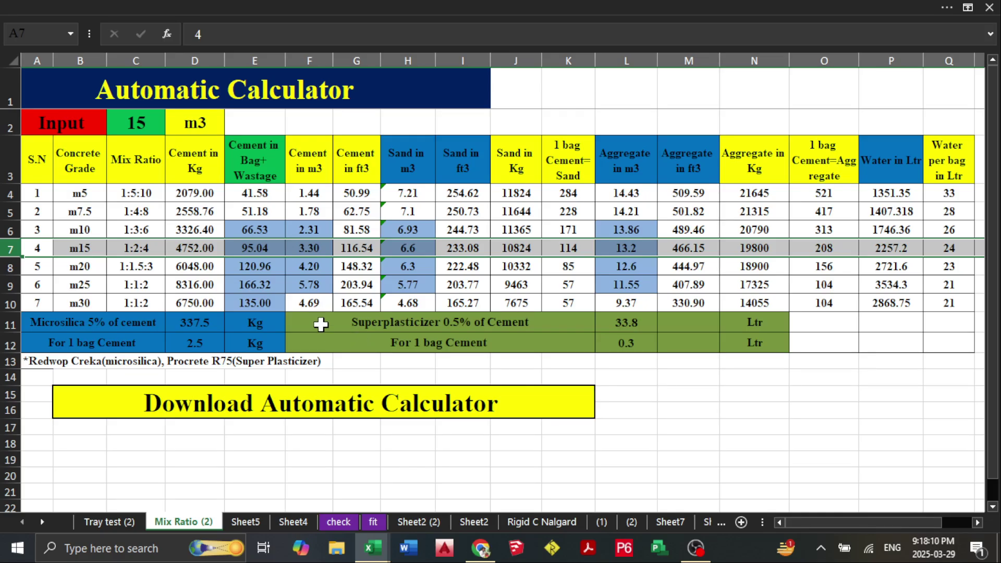
Enter 100 in input cell C2, then correct it to 20 m3 (m5 cement 2772.00 Kg)
left_click(149, 129)
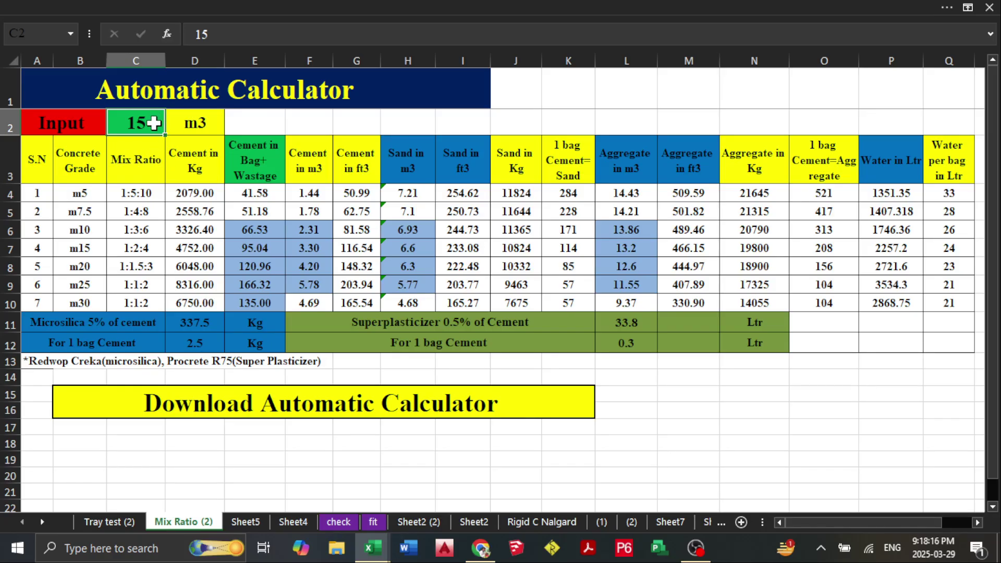
type("100")
key("Return")
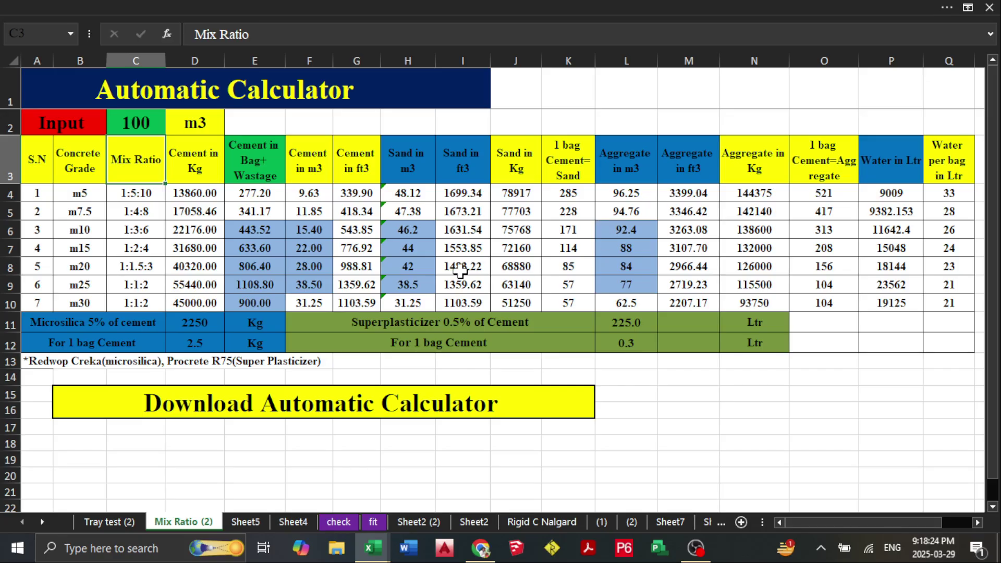
left_click(149, 126)
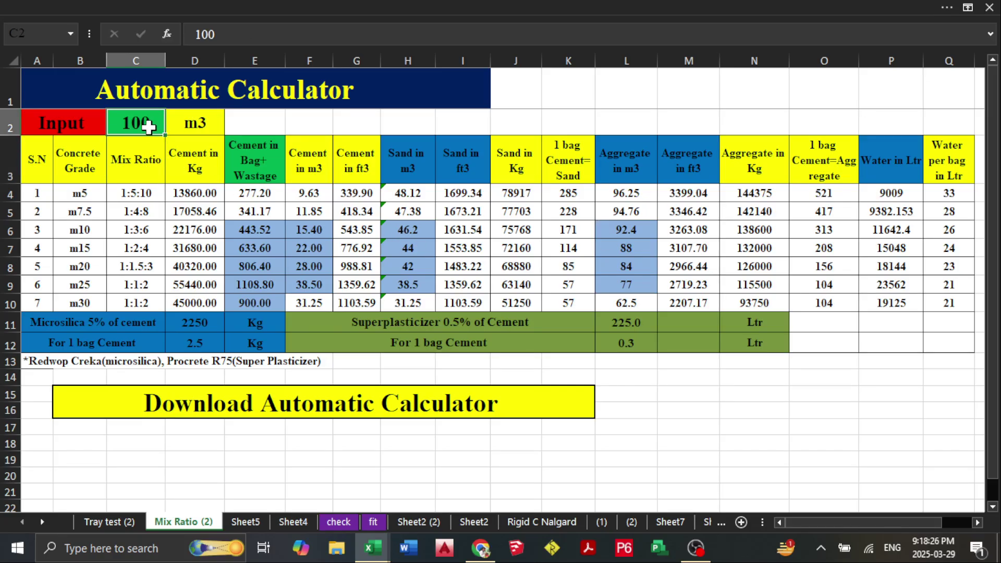
type("20")
key("Return")
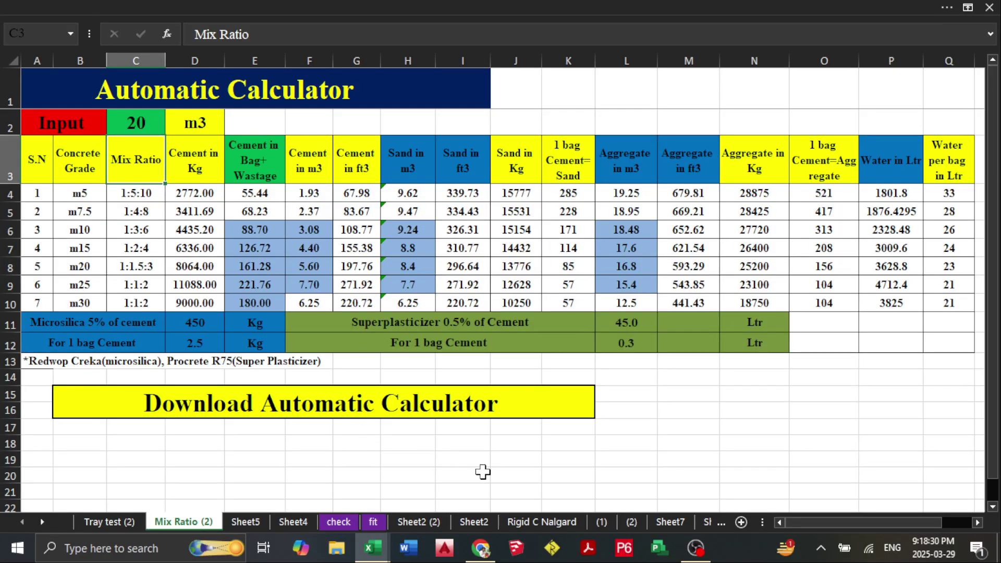
Enter 87654321 in cell D17, just below the Download Automatic Calculator banner
left_click(206, 431)
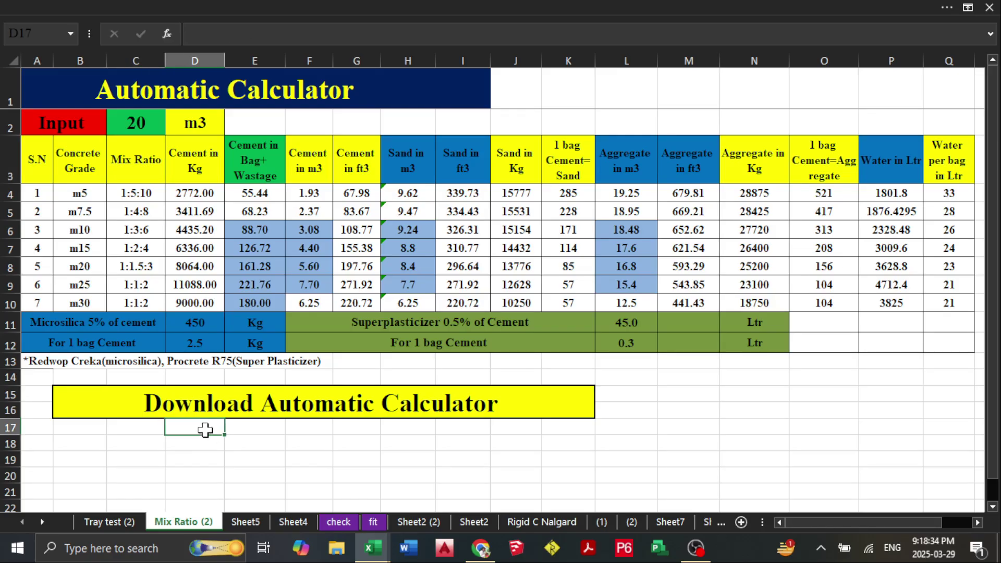
double_click(205, 430)
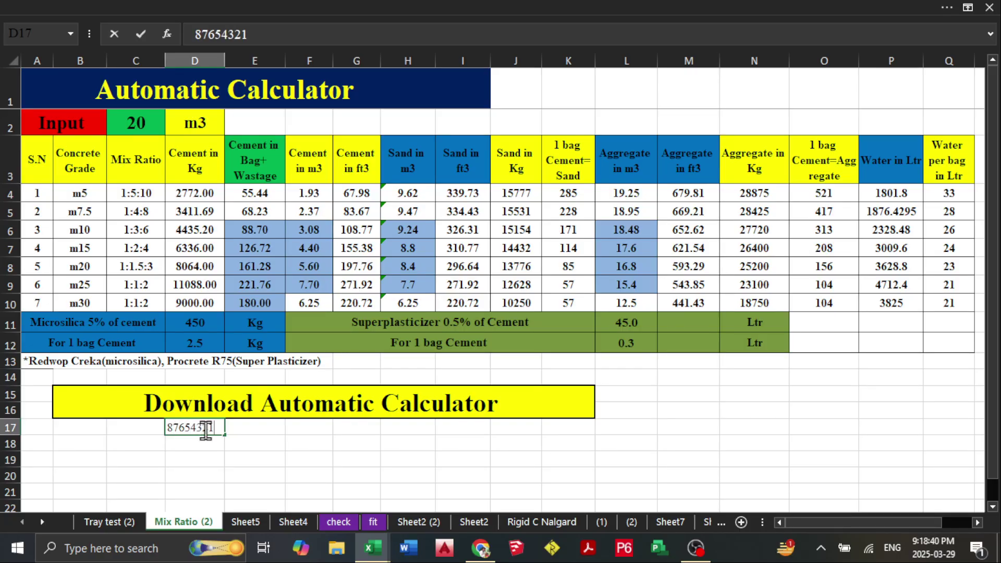
key("Return")
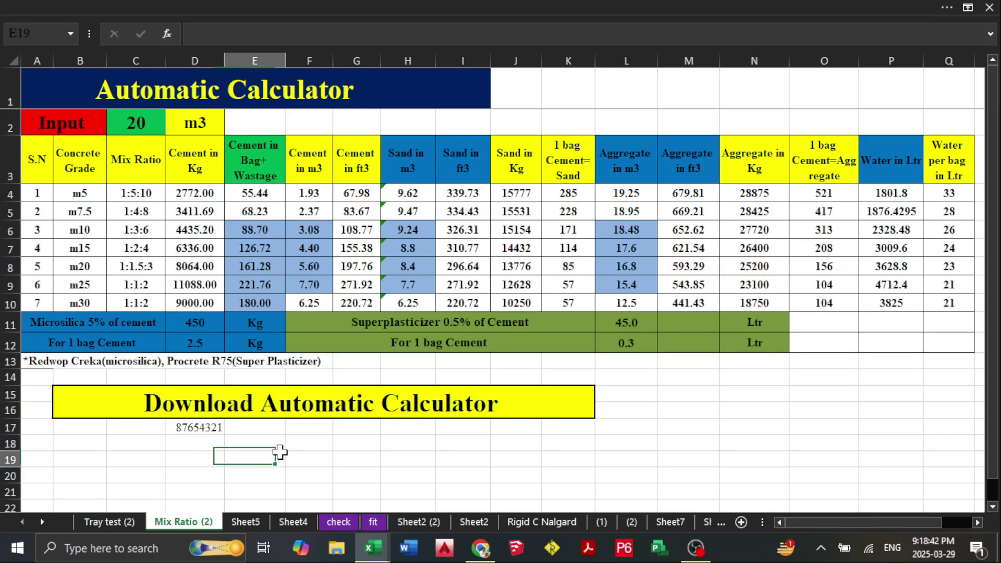
left_click(205, 425)
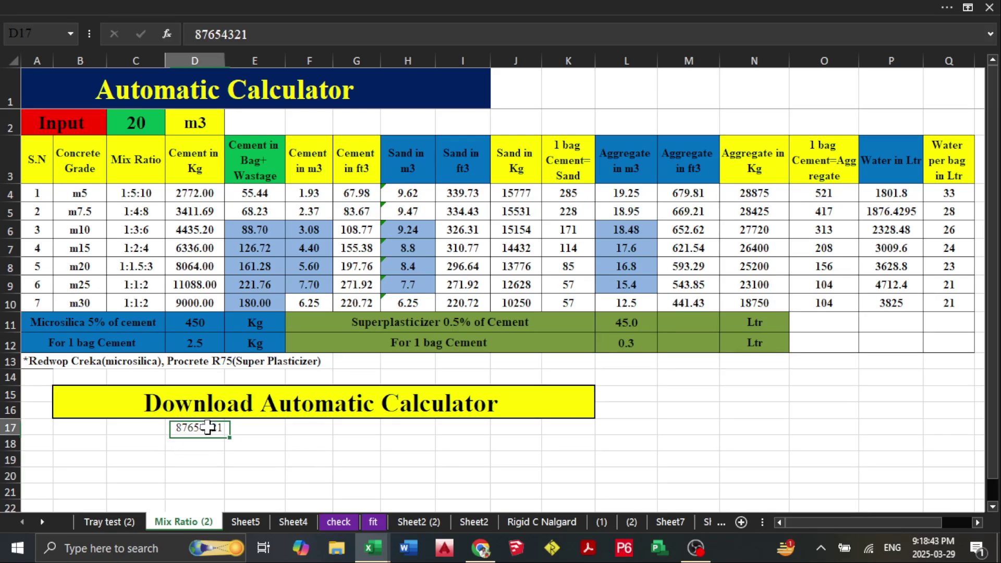
left_click(425, 440)
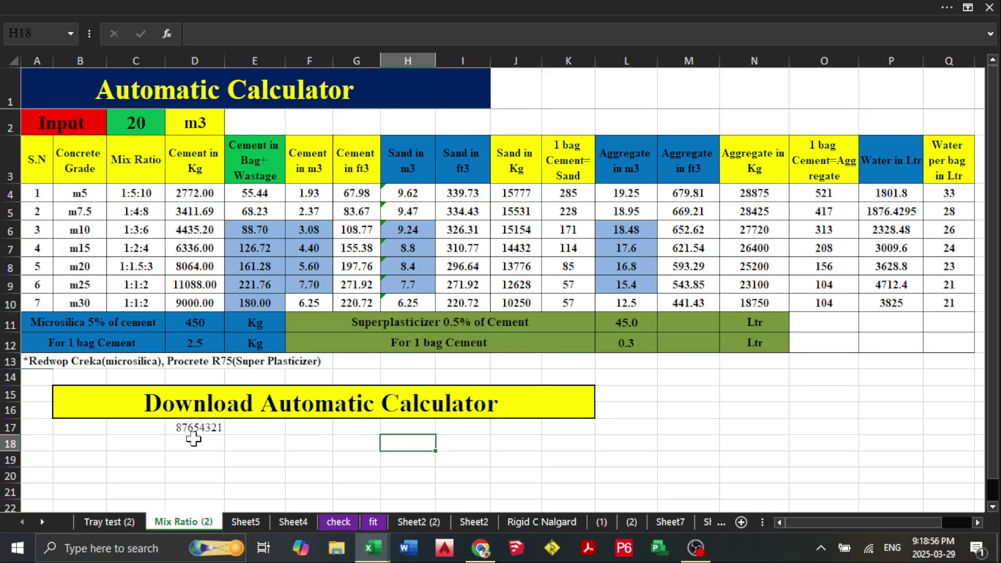
left_click(272, 440)
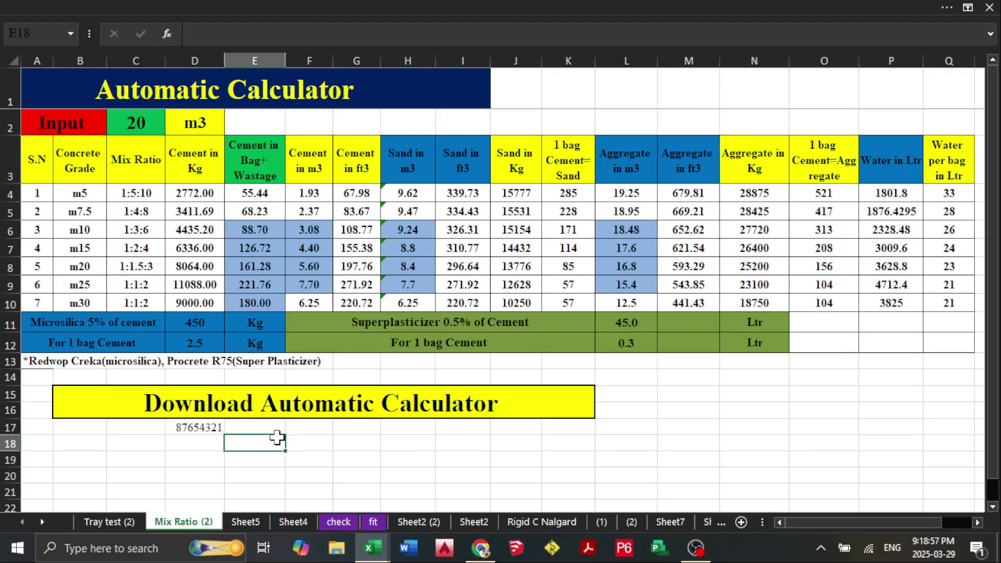
left_click(203, 426)
left_click(264, 405)
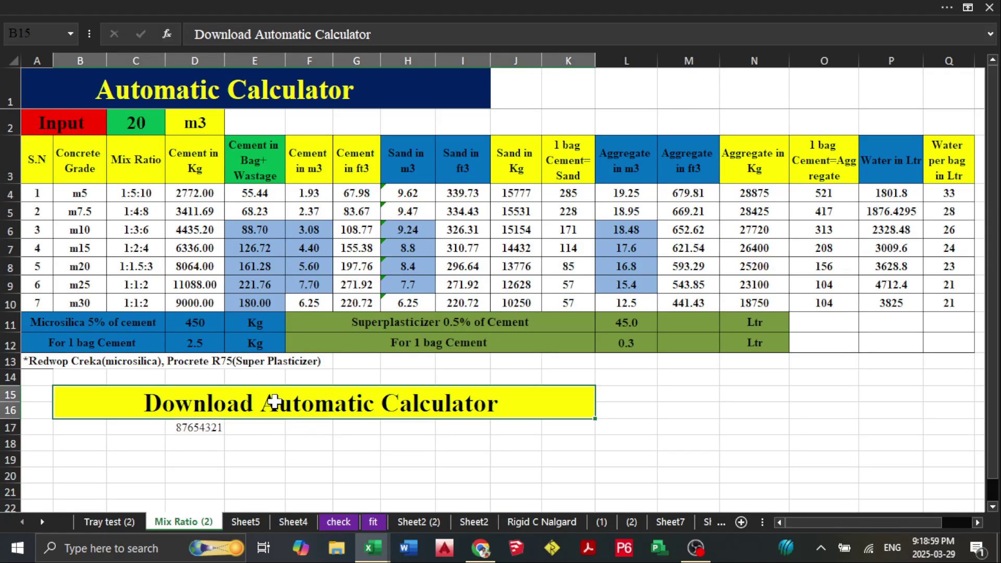
left_click(340, 431)
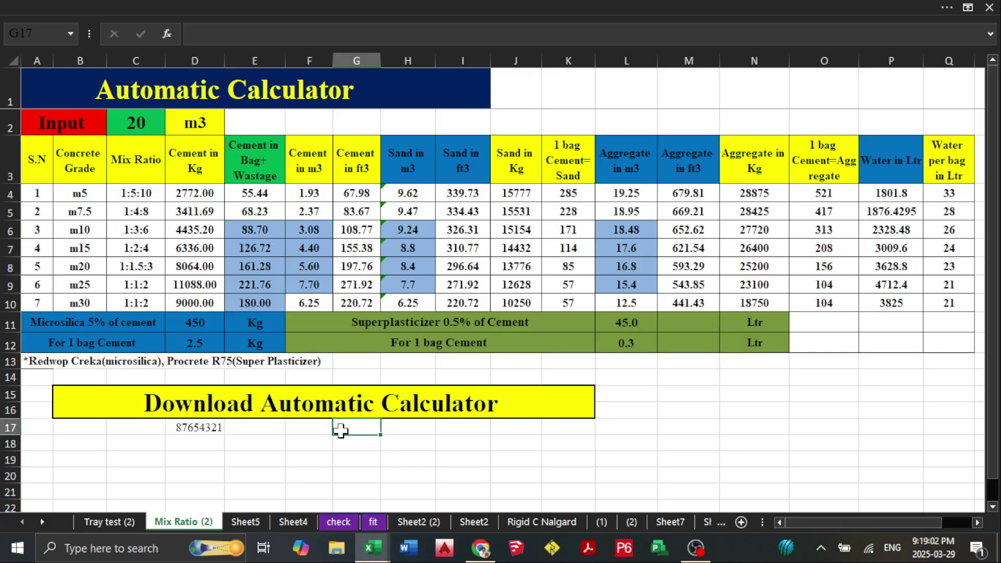
left_click(337, 442)
left_click(313, 442)
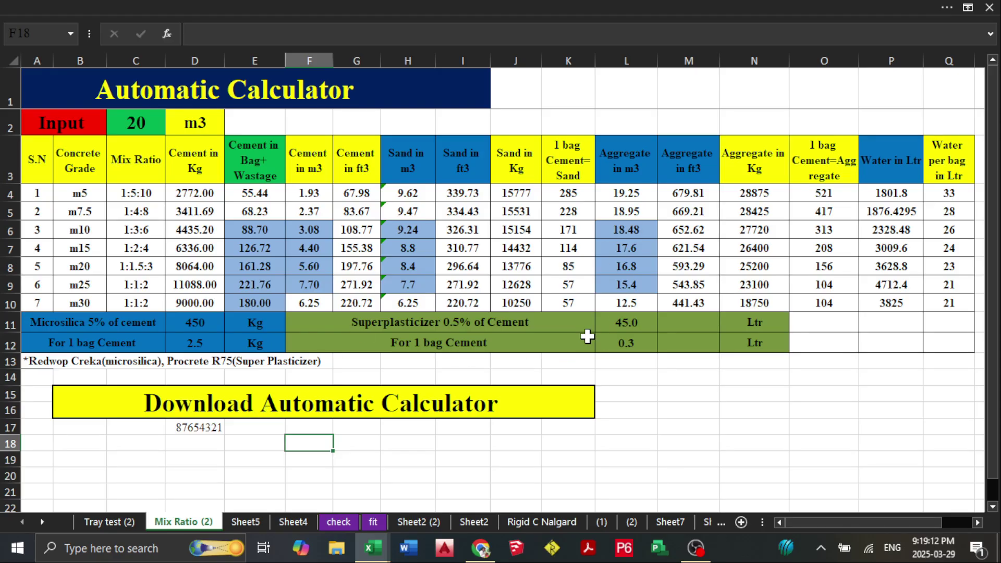
left_click(625, 391)
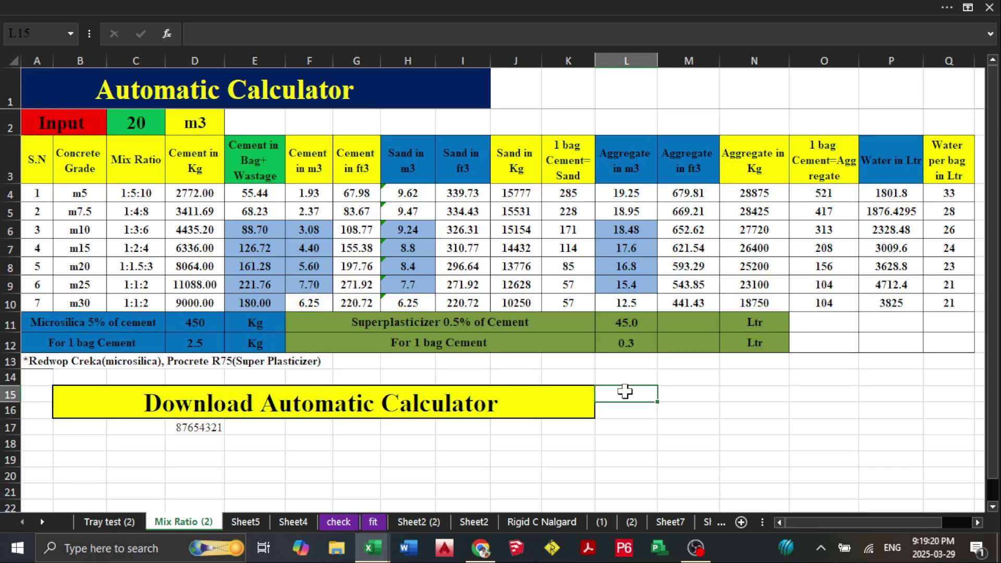
left_click(667, 416)
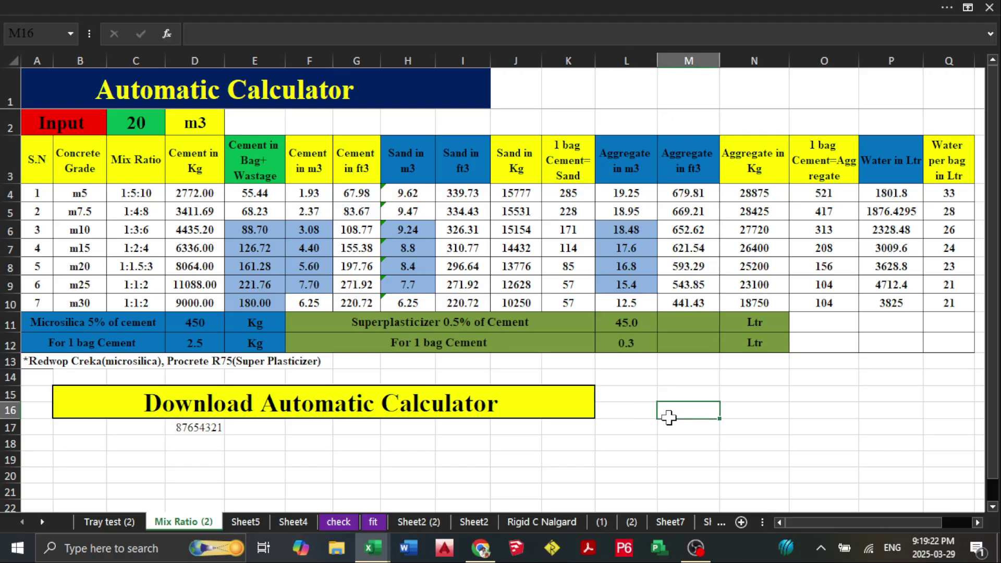
left_click(641, 415)
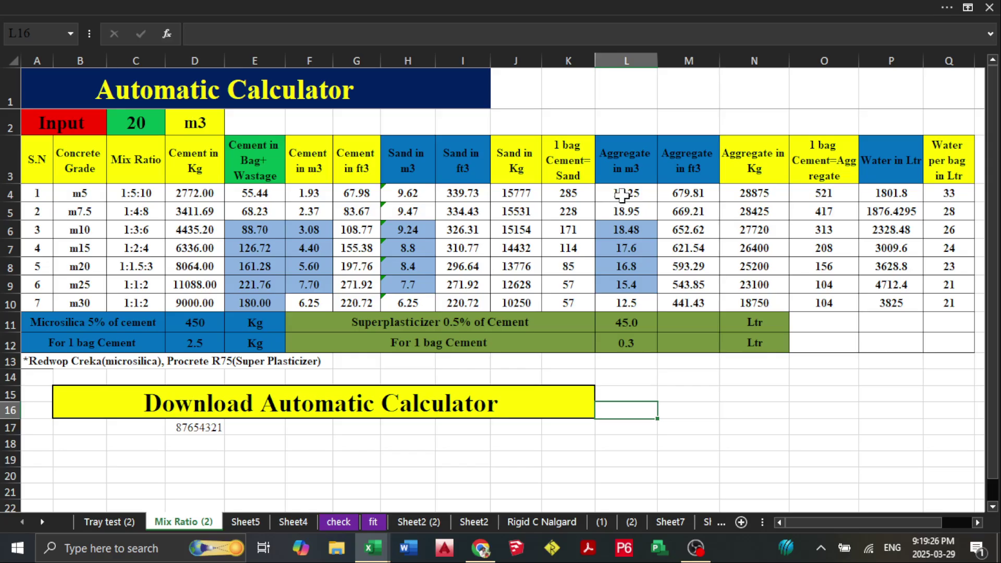
left_click(564, 339)
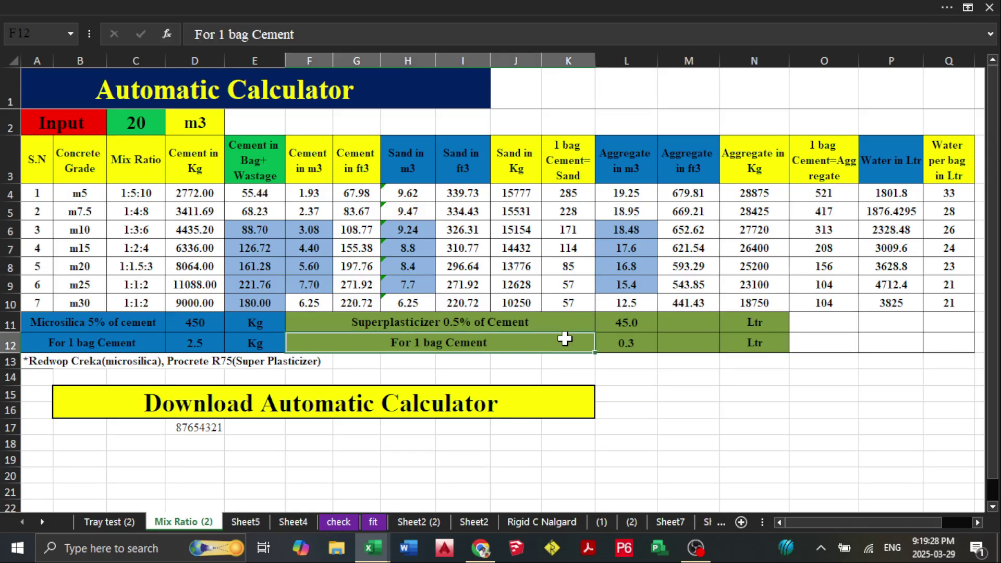
left_click(578, 365)
left_click(633, 362)
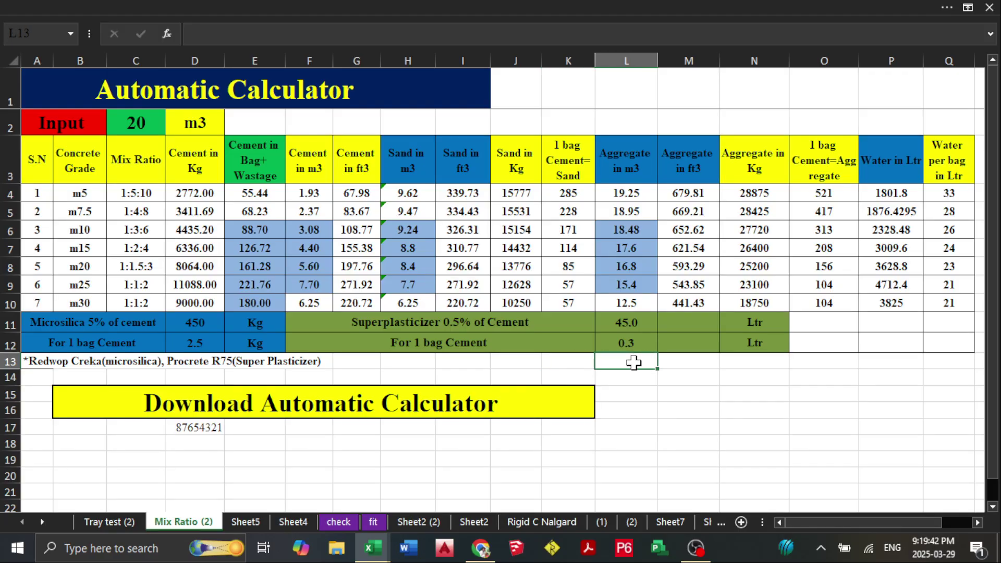
left_click(634, 394)
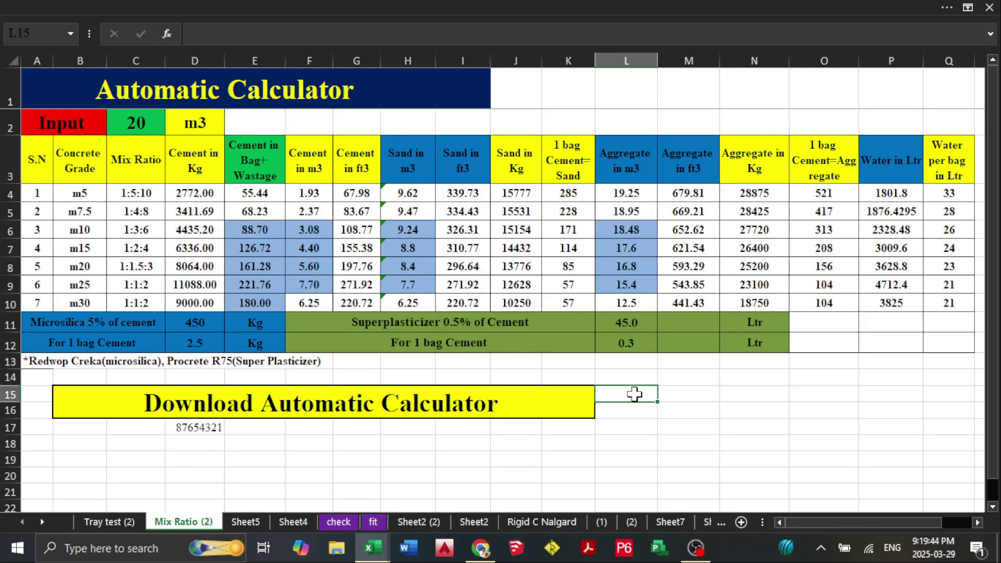